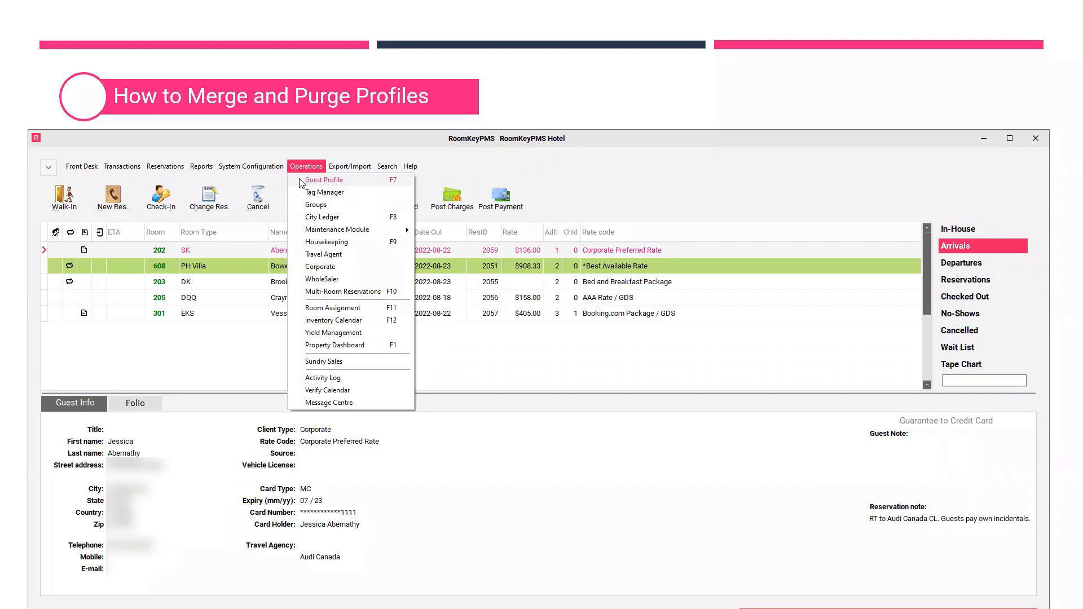
click(301, 180)
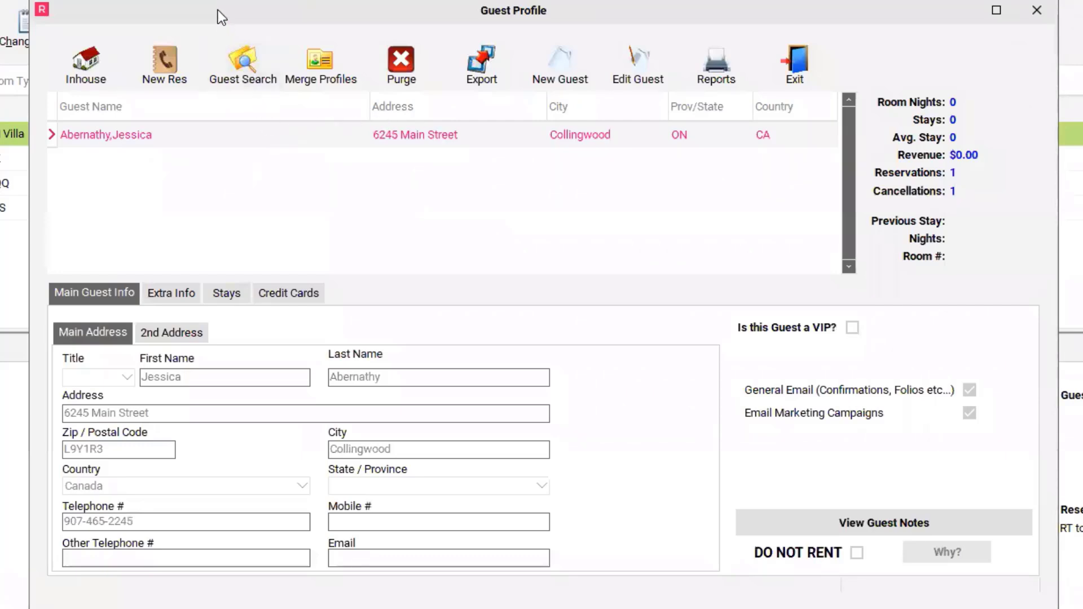
drag(221, 12, 280, 154)
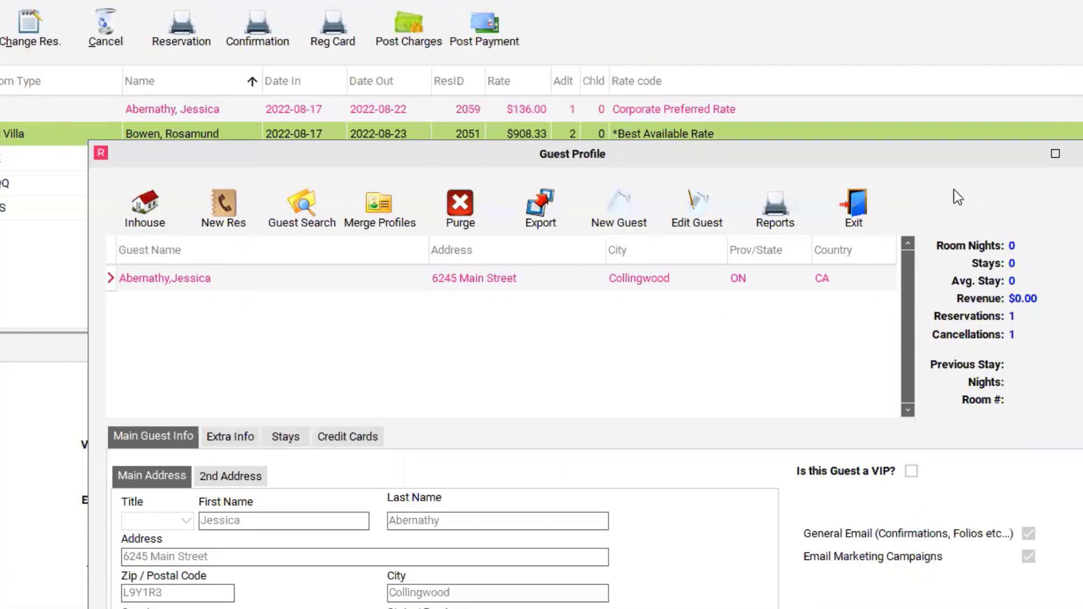
click(853, 208)
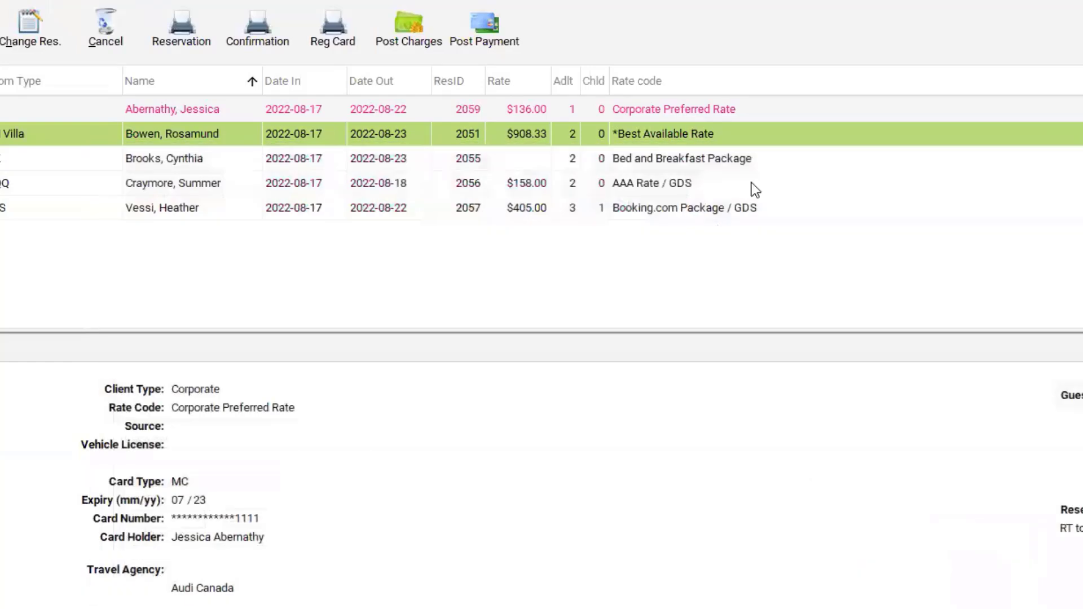
Open the guest profile from the Bed and Breakfast Package arrival, and search guest profiles by the duplicated guest's last name and e-mail.
click(77, 162)
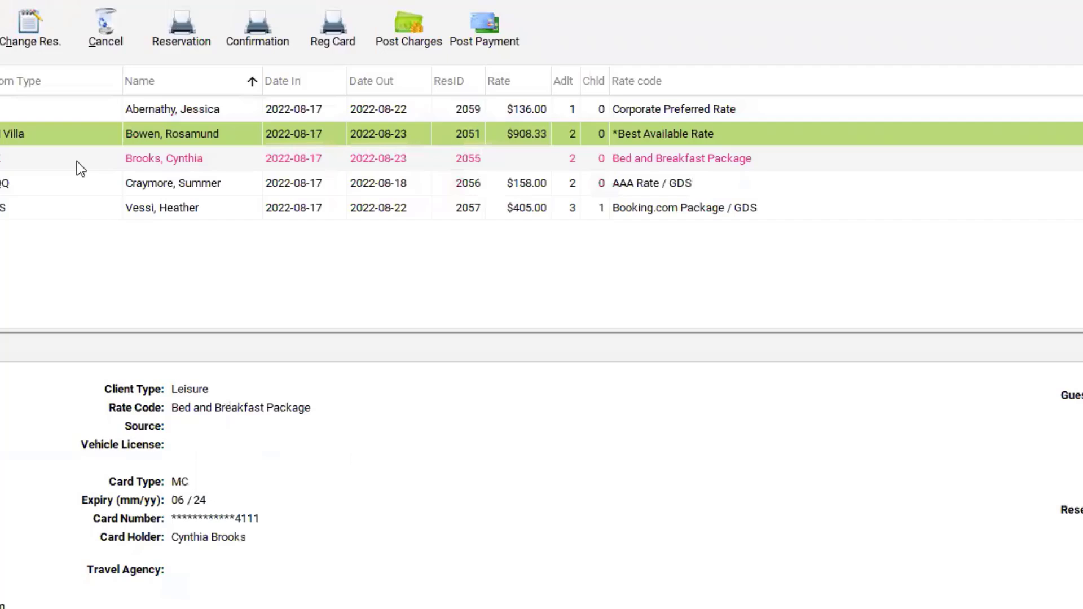
double_click(78, 162)
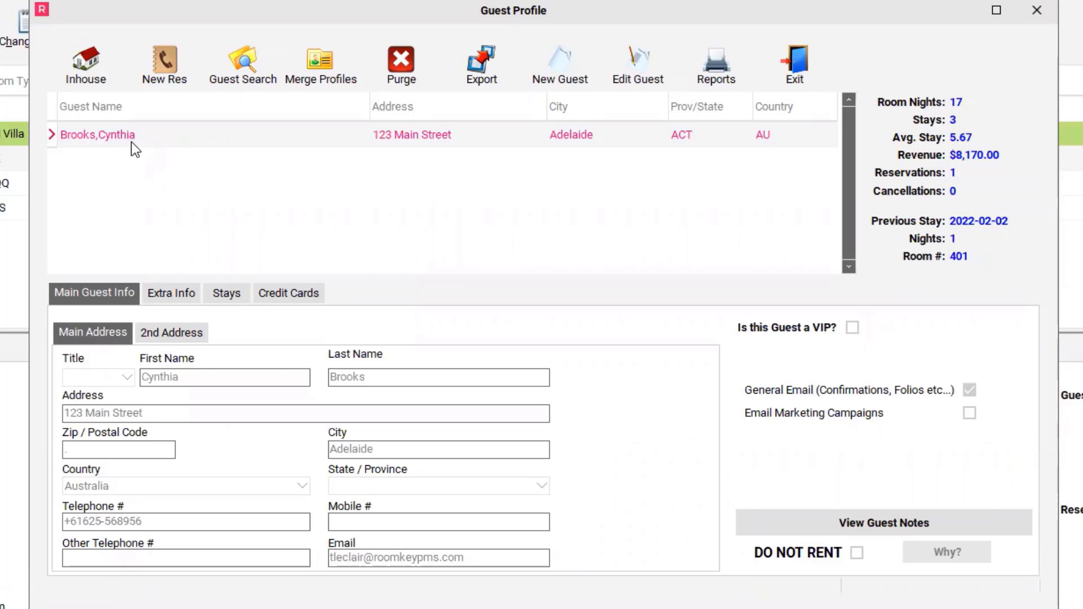
click(242, 80)
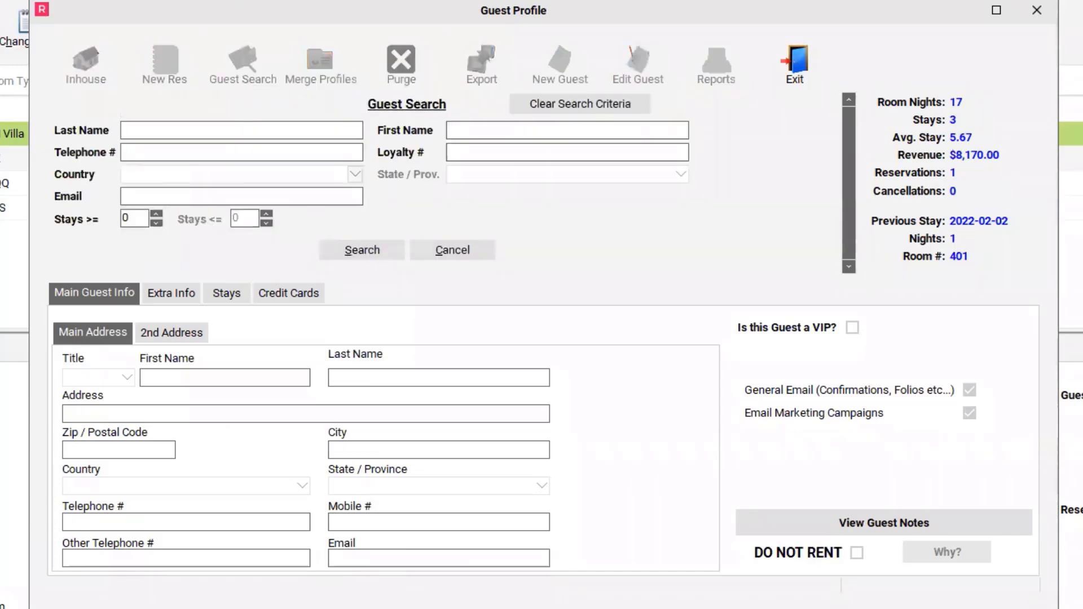
text(leclair)
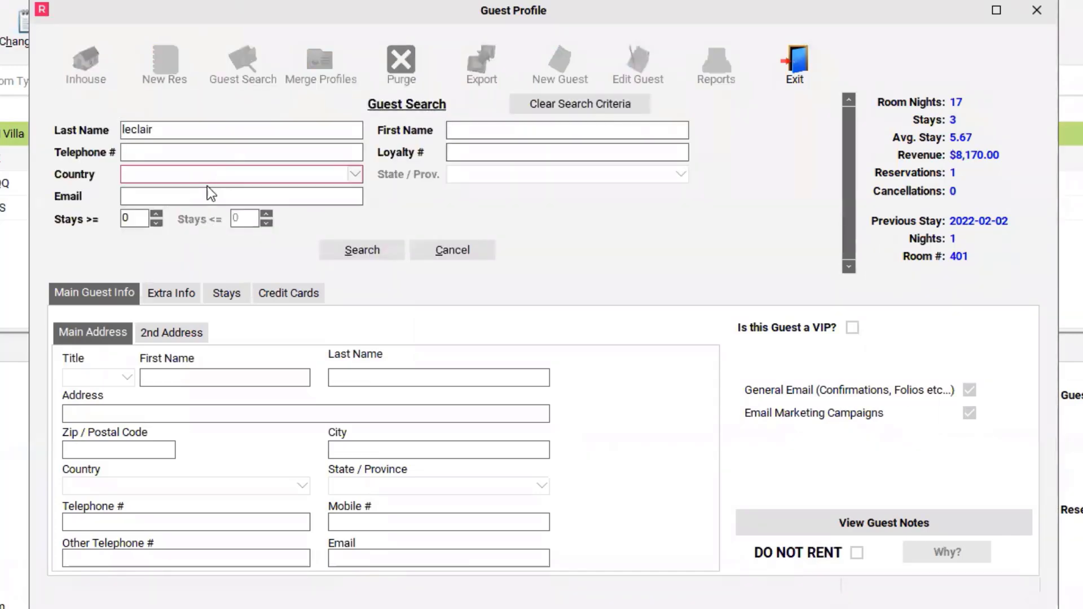
click(203, 195)
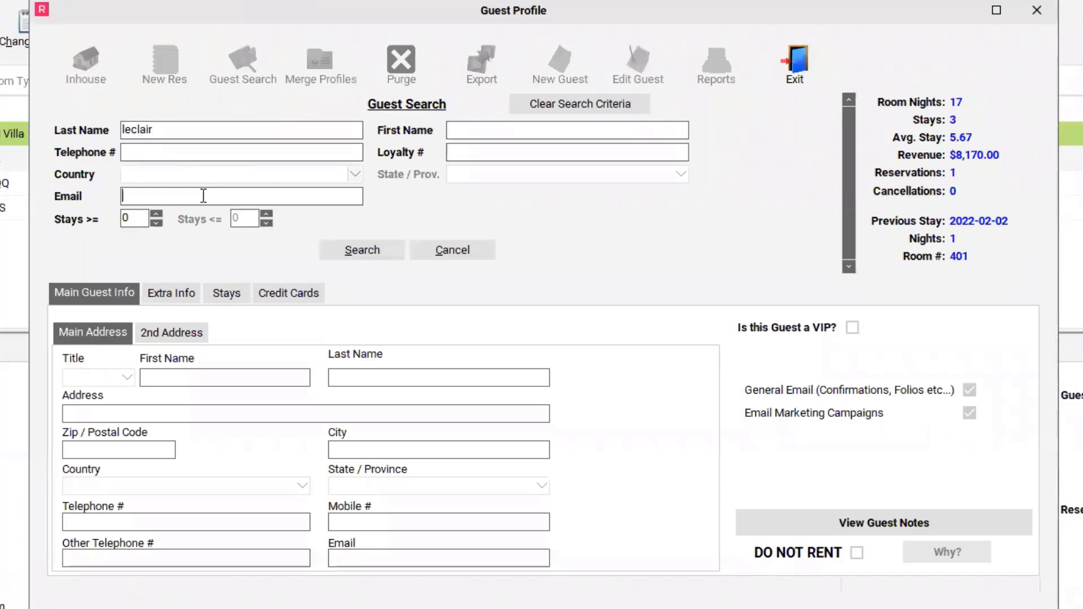
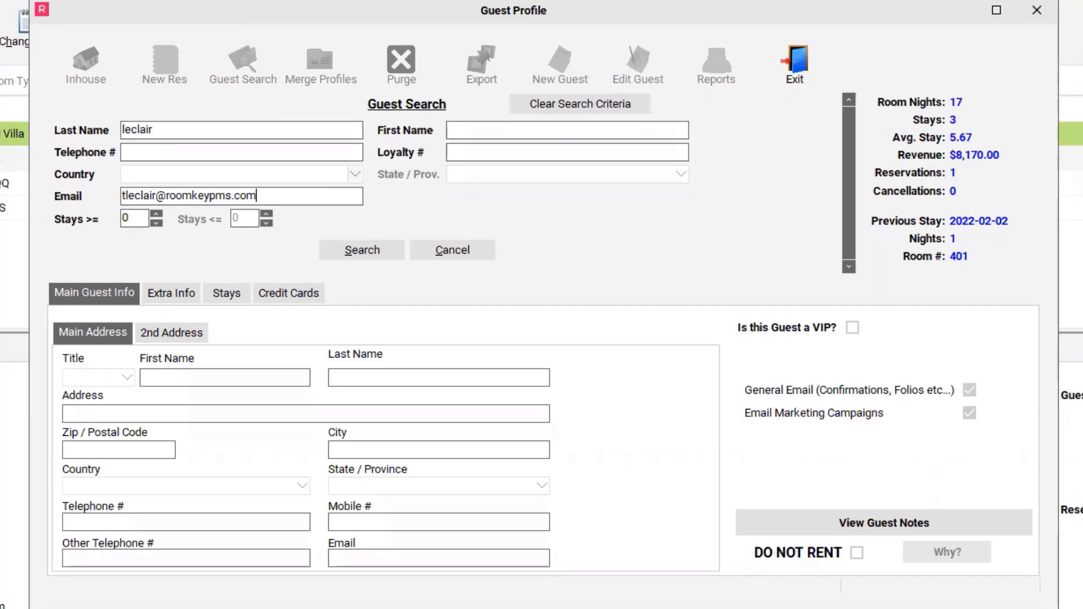
click(352, 258)
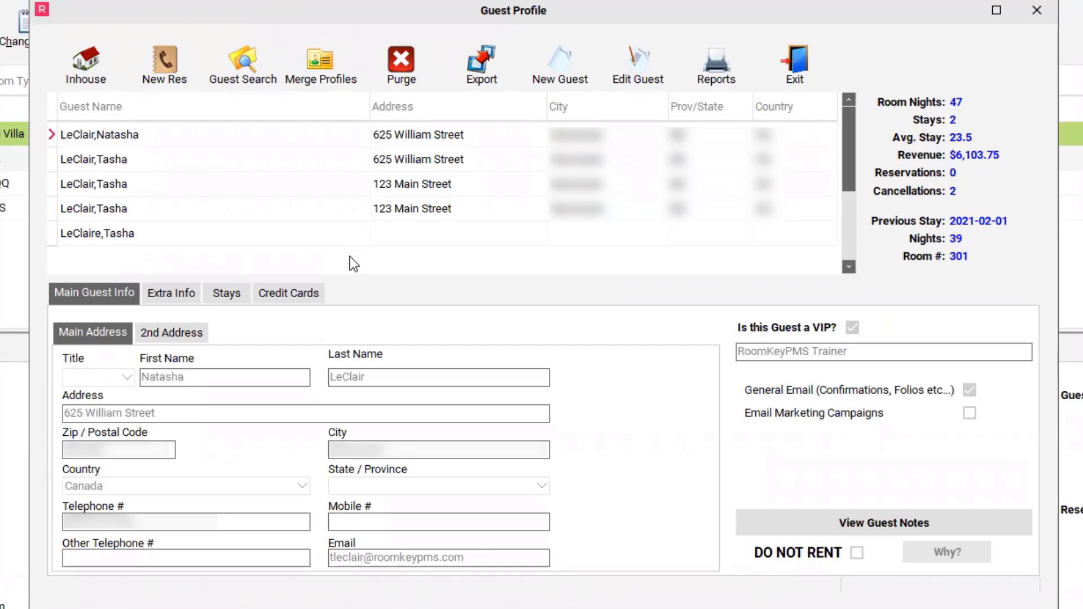
Compare the stay statistics and contact details of the first two matching profiles that share a street address.
click(280, 140)
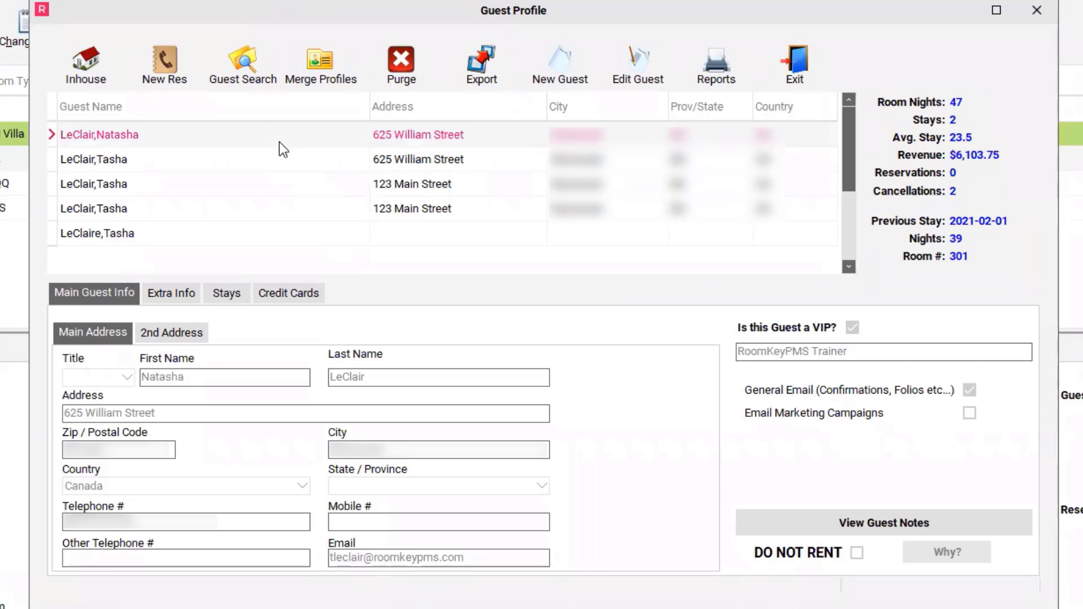
click(287, 165)
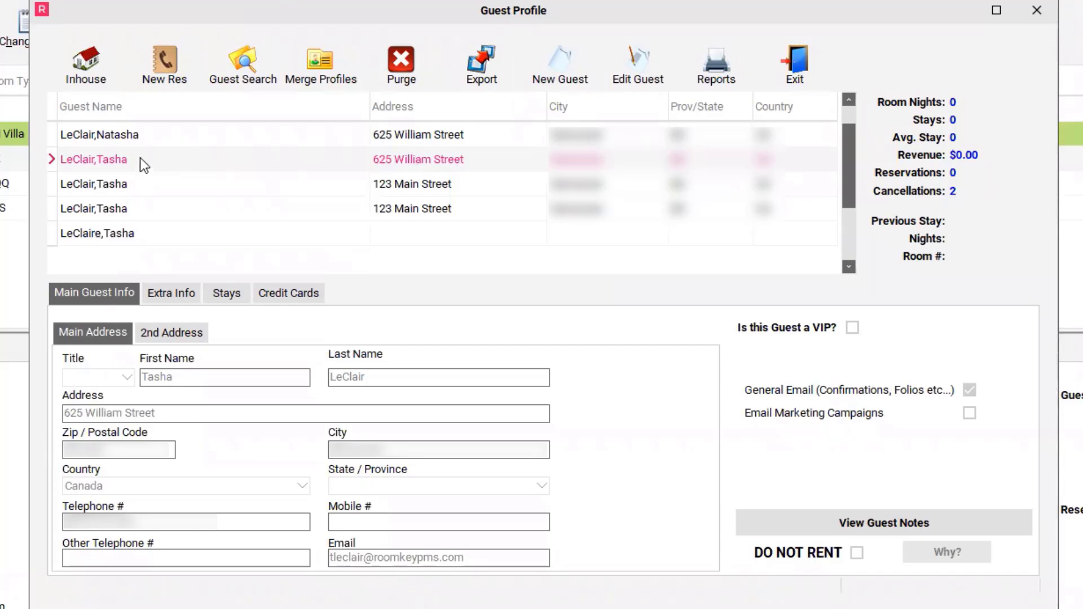
click(162, 138)
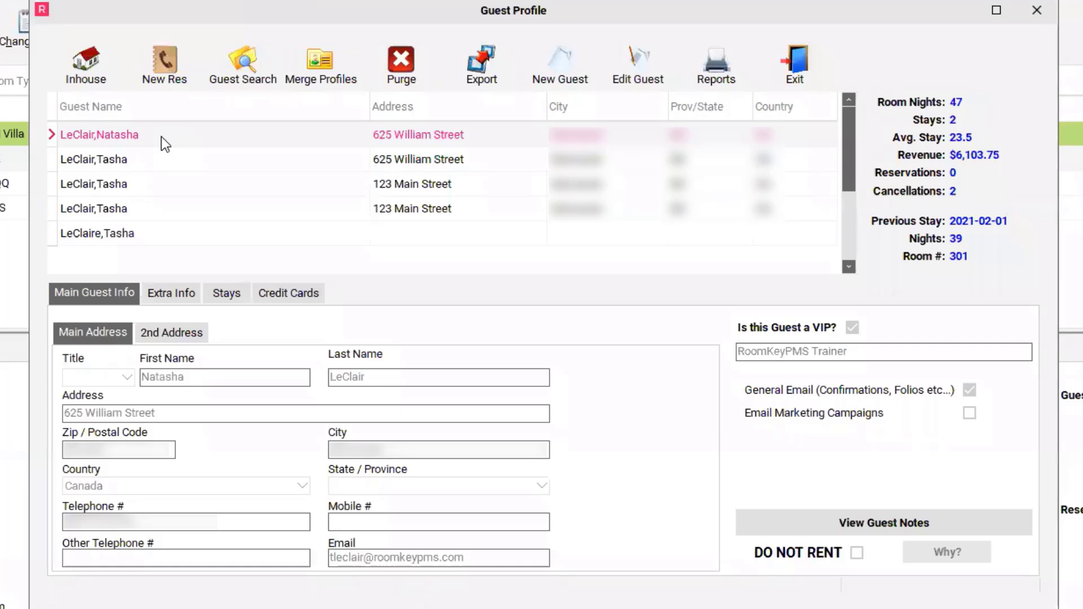
Preview the profile merge with the first and the second matching profile as master, closing it each time without merging.
click(333, 82)
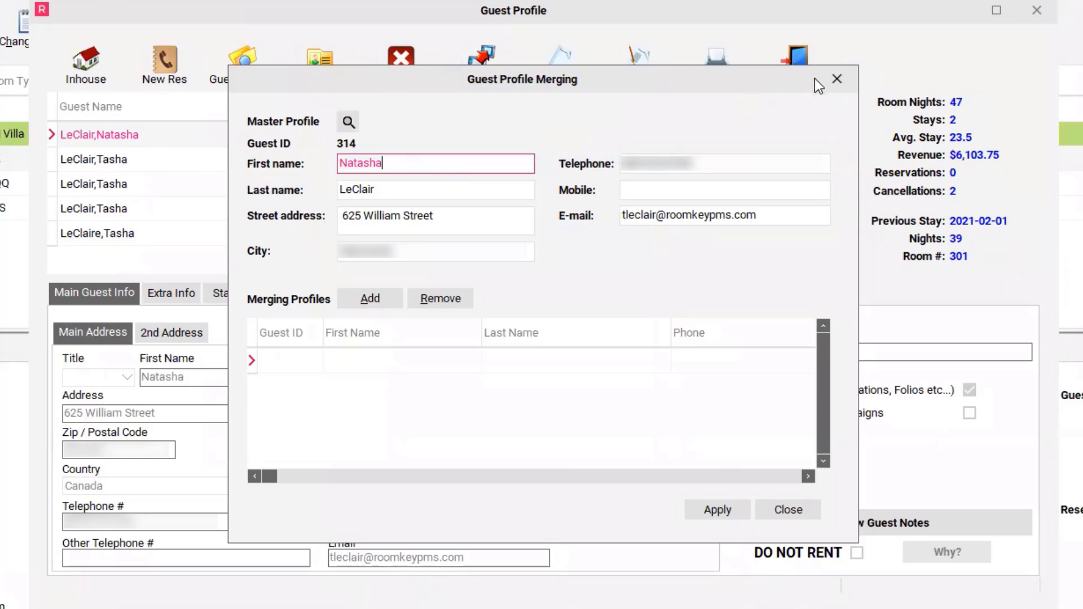
click(832, 81)
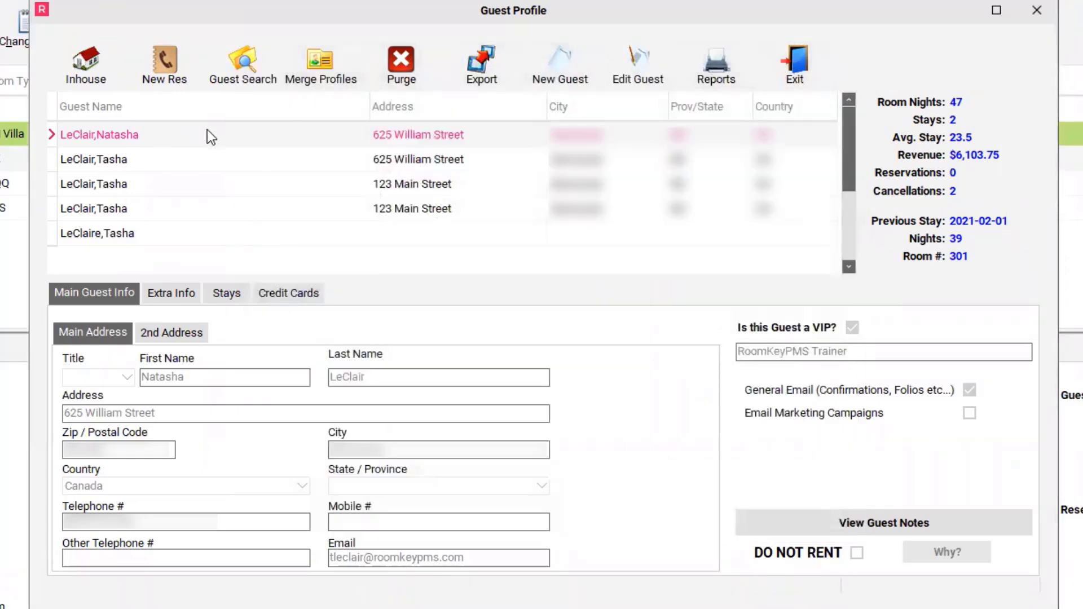
click(173, 159)
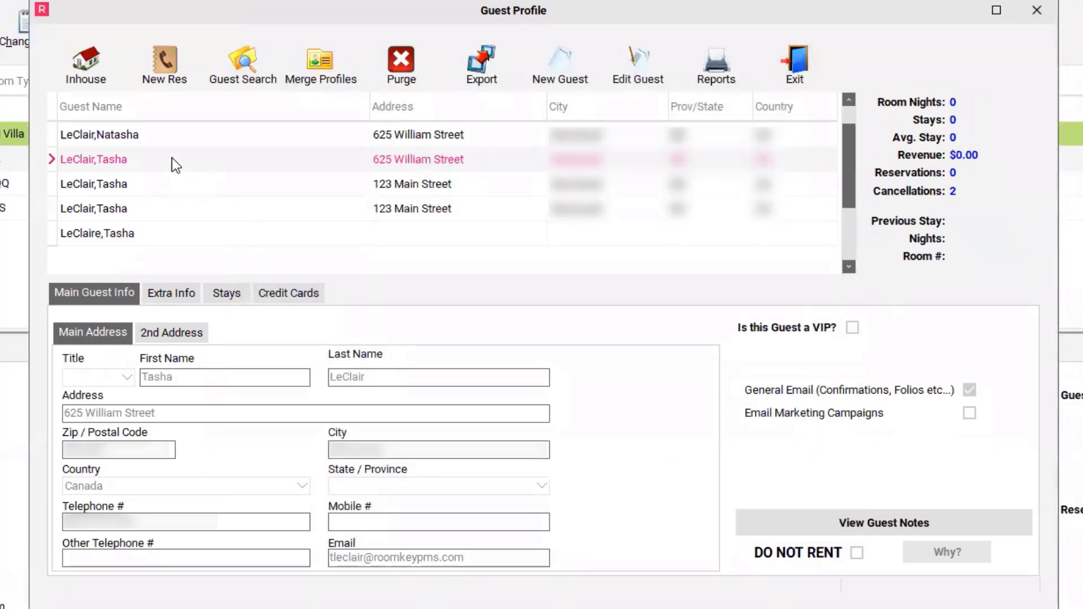
click(325, 76)
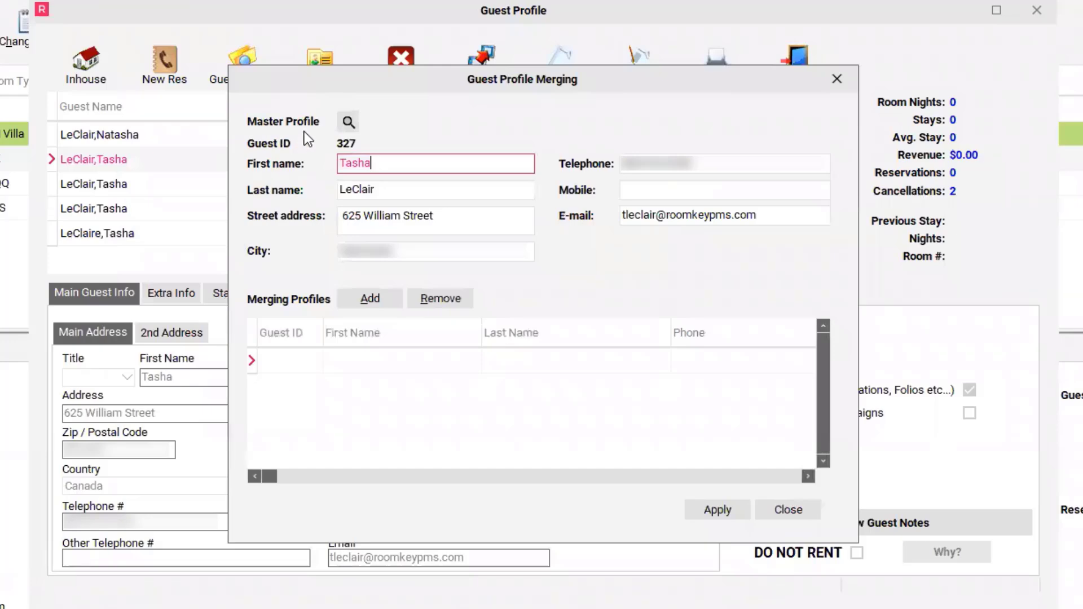
key(Escape)
Set up a merge with the first listed profile as master, adding the duplicate profile with the same address and e-mail.
click(138, 136)
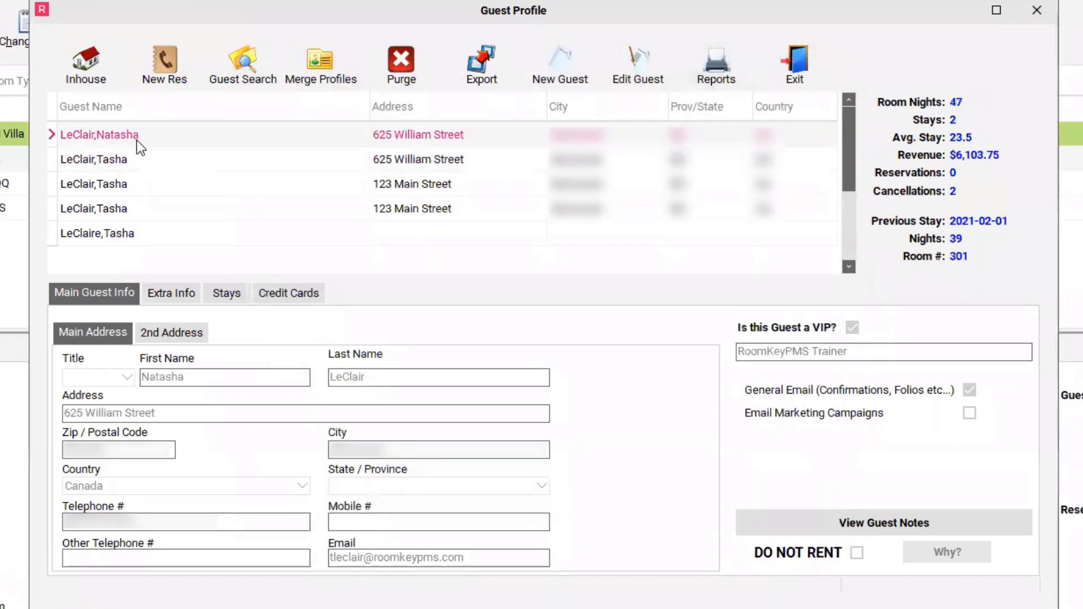
click(337, 79)
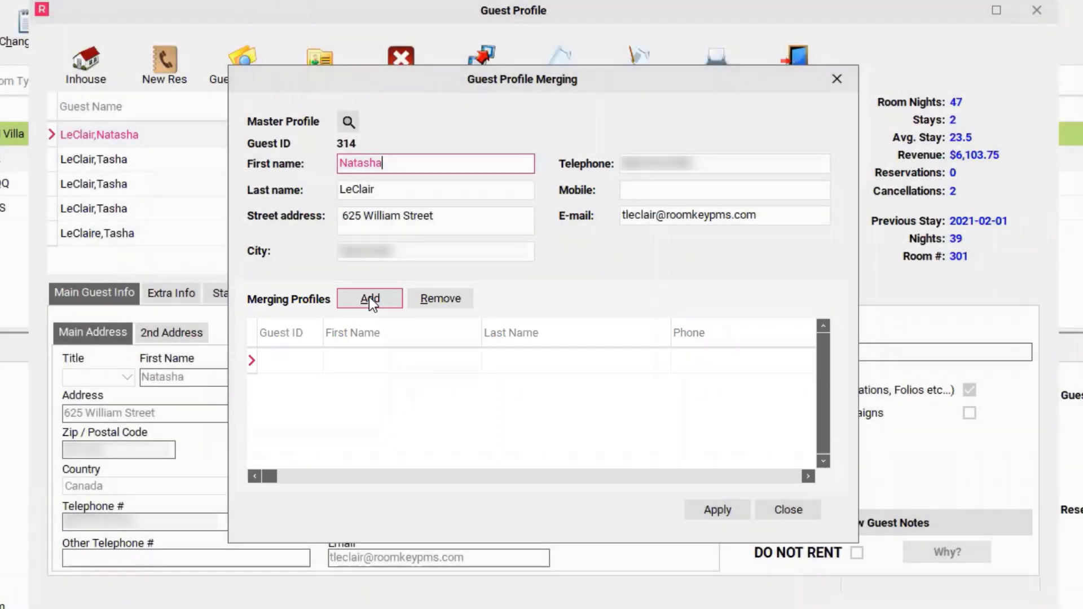
click(369, 297)
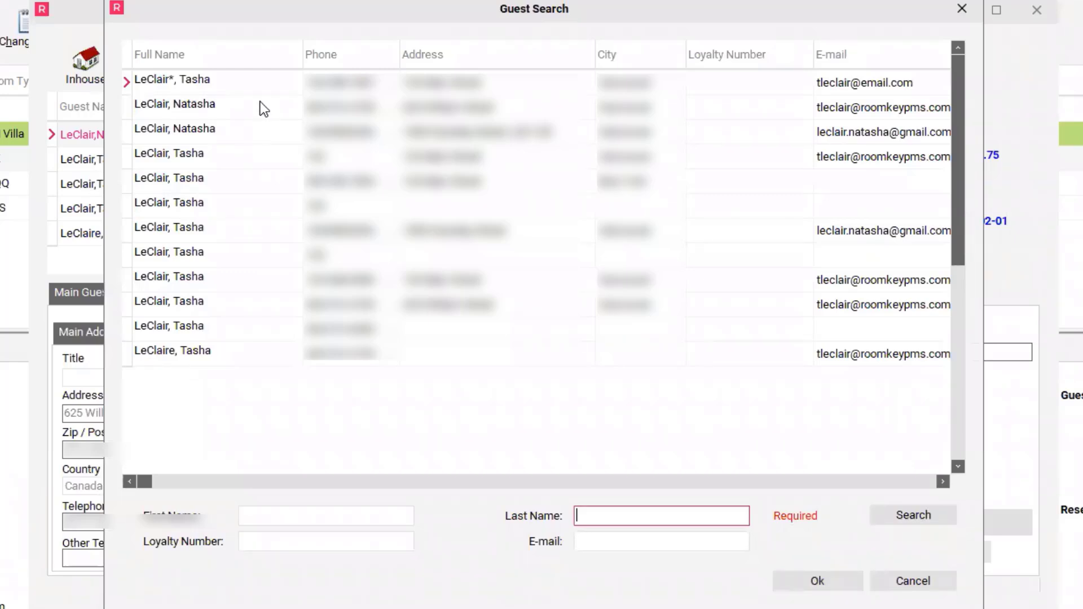
click(233, 304)
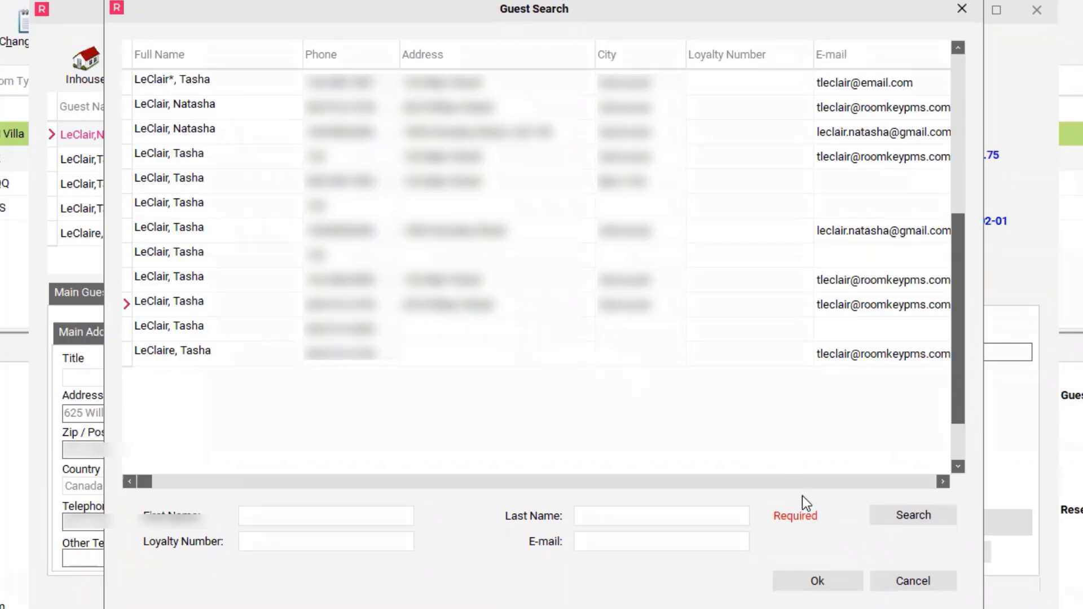
click(831, 582)
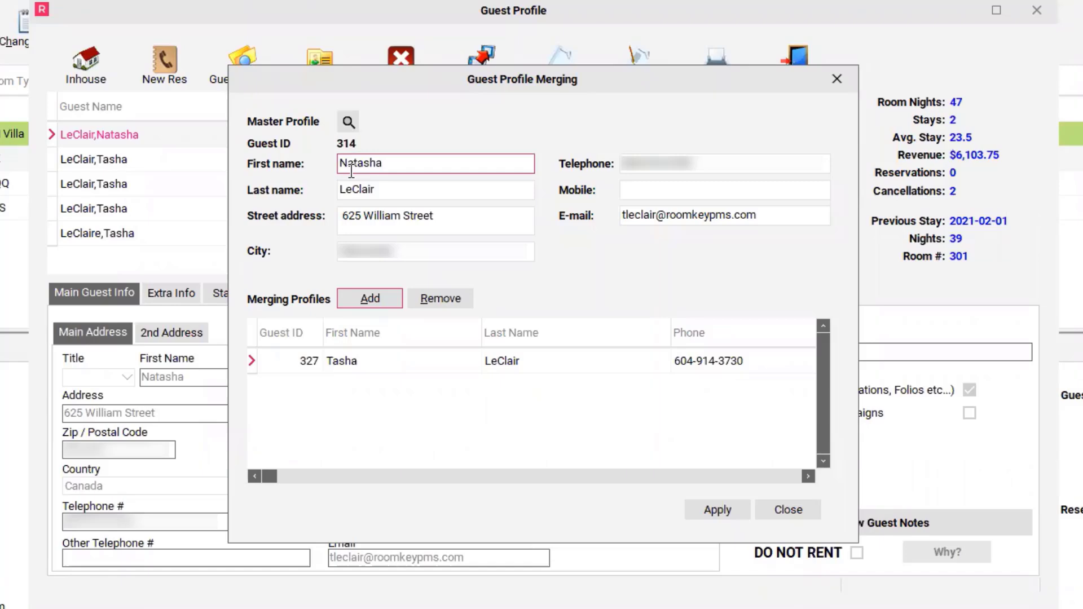
Apply the merge of the added duplicate into the master profile without adding further profiles, and close the merging dialog.
click(372, 304)
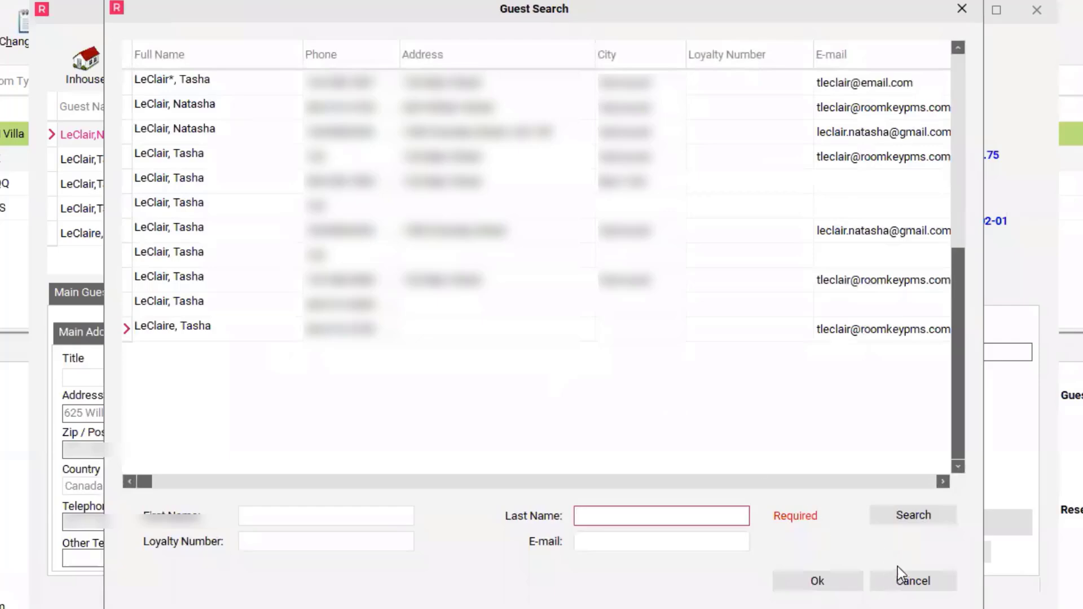
click(905, 578)
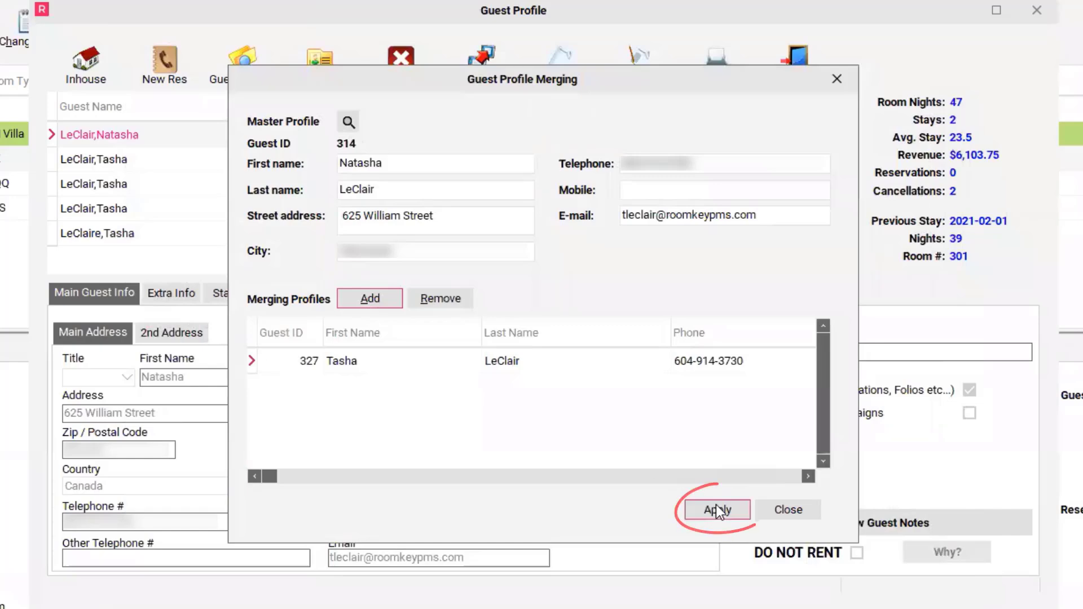
click(732, 515)
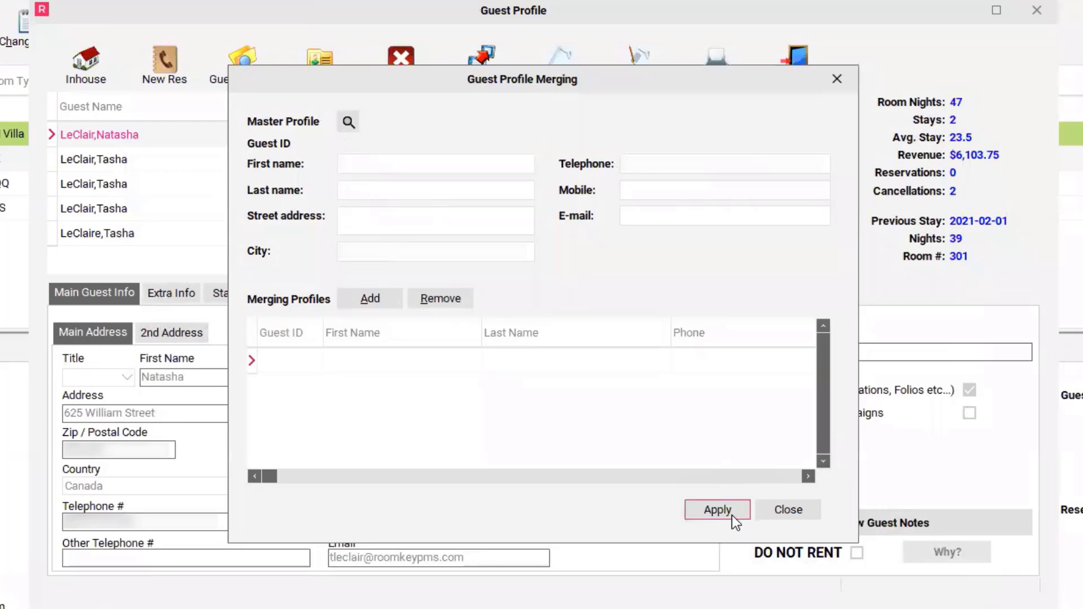
click(789, 510)
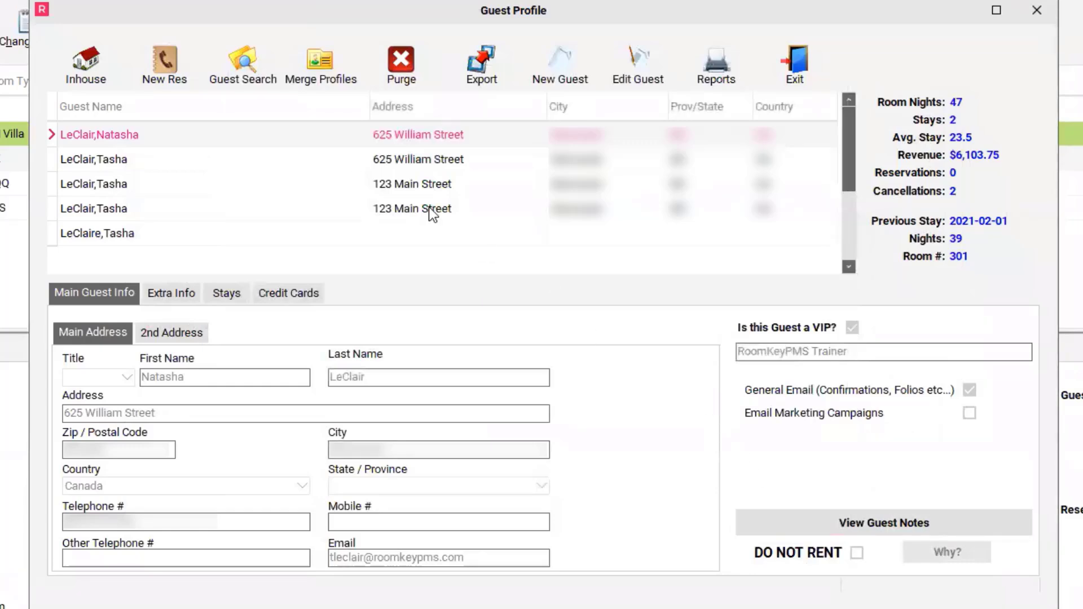
Rerun the guest search with the same criteria and check the master profile's second and main address details.
click(239, 75)
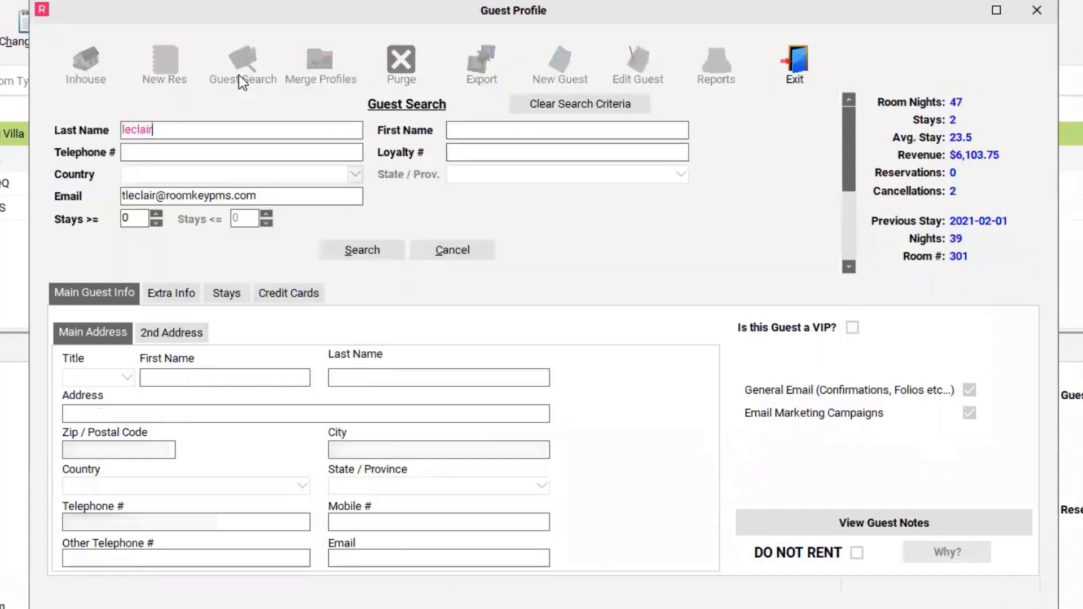
click(371, 251)
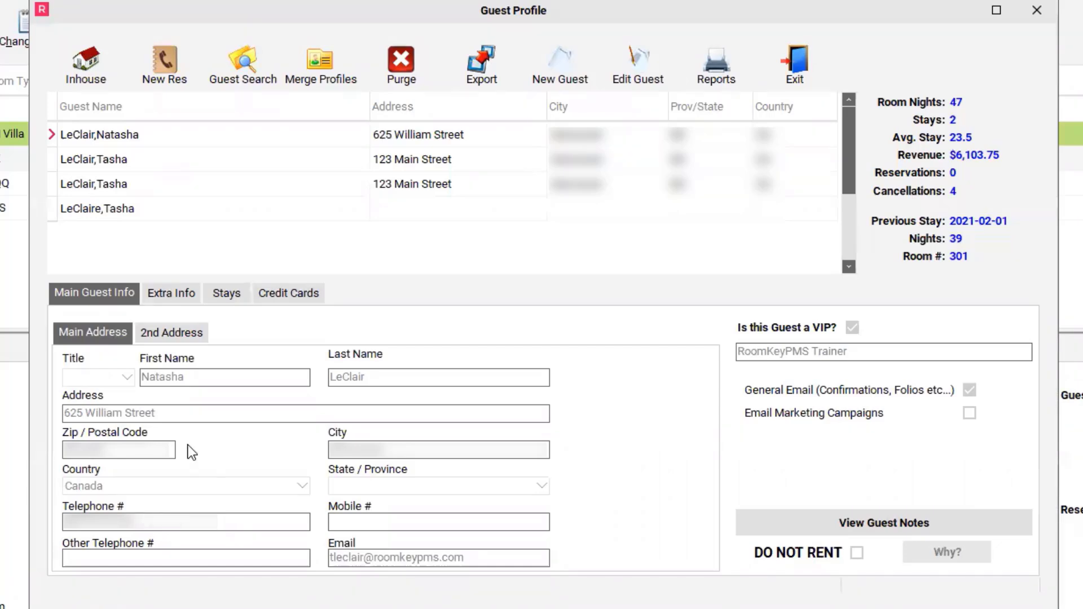
click(189, 336)
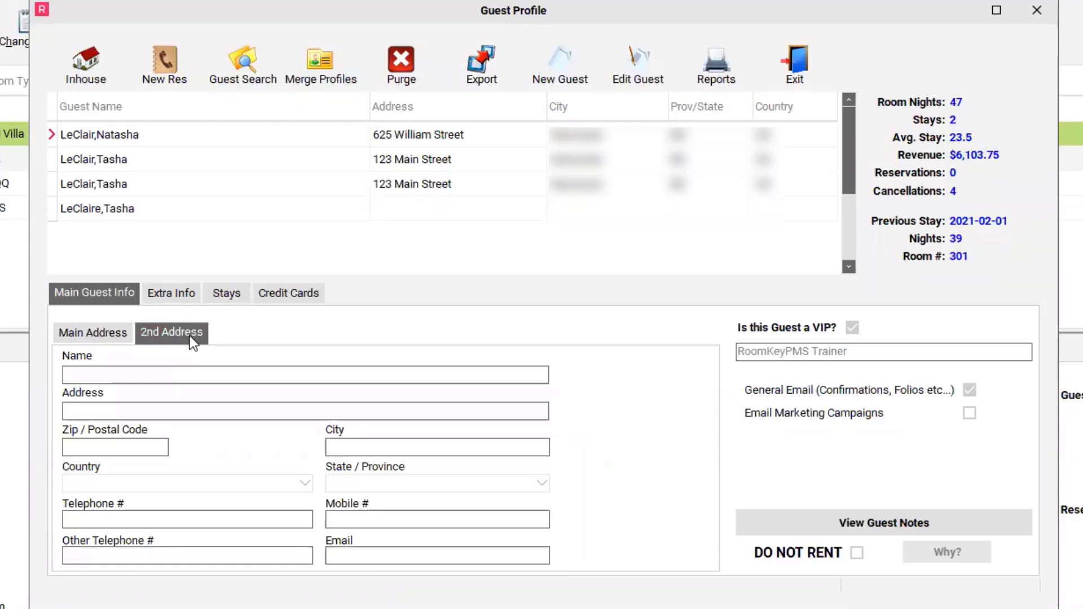
click(120, 333)
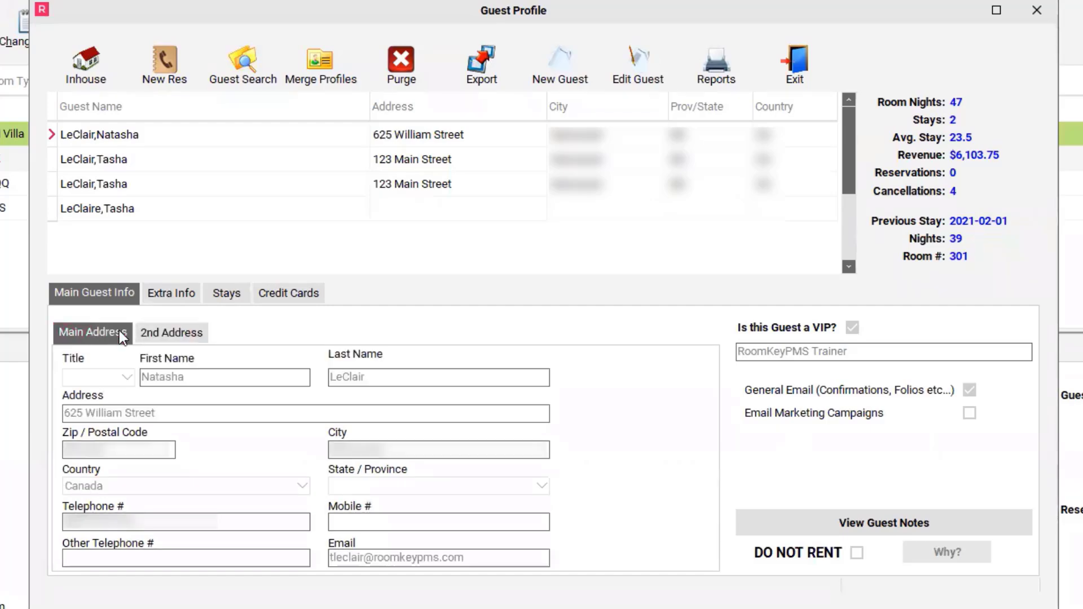